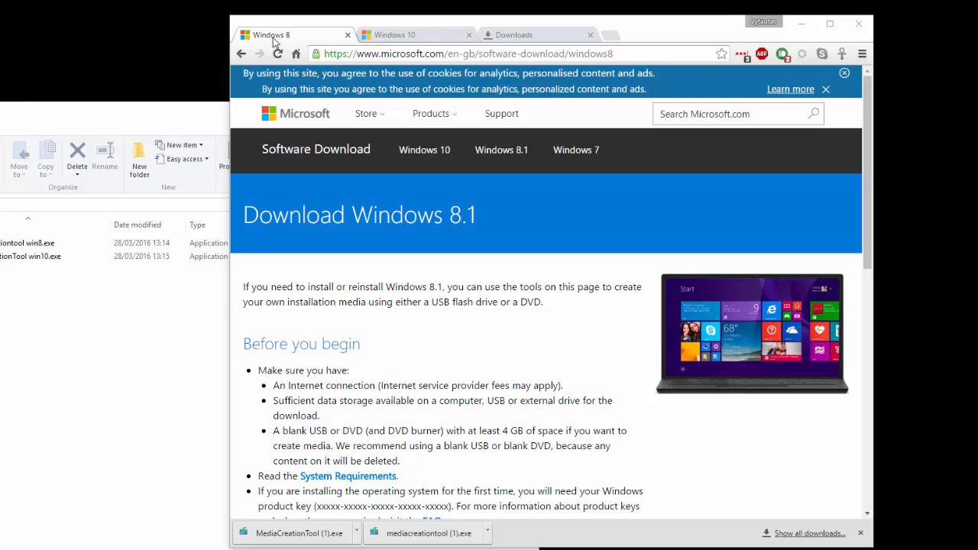
Review the Windows 8.1 download page and its Download Tool Now button for the media creation tool.
{"action": "left_click", "coordinate": [418, 56]}
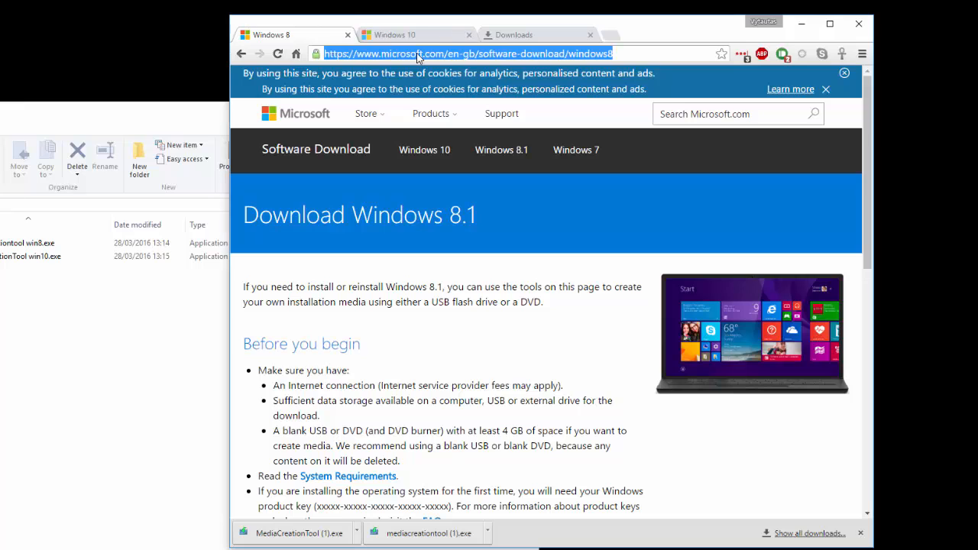
{"action": "left_click", "coordinate": [423, 36]}
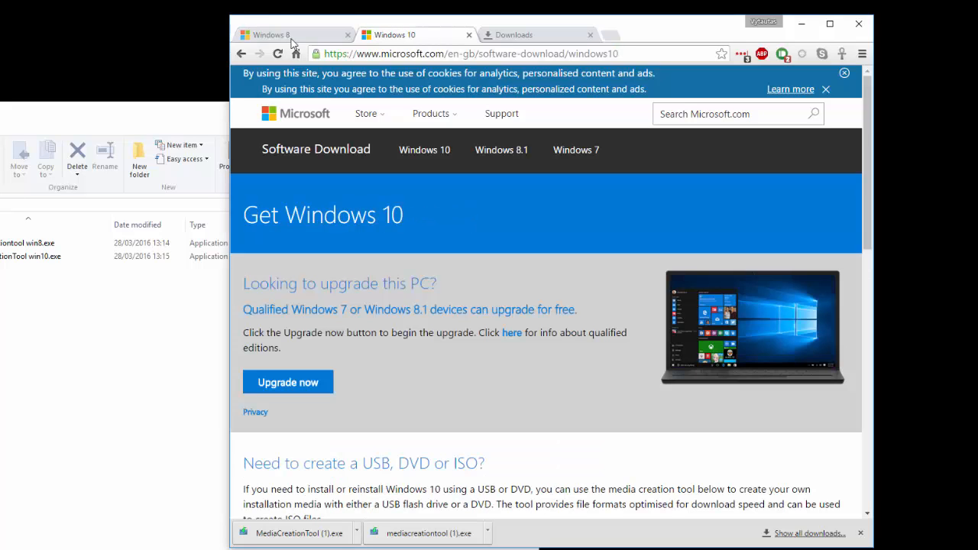
{"action": "left_click", "coordinate": [453, 53]}
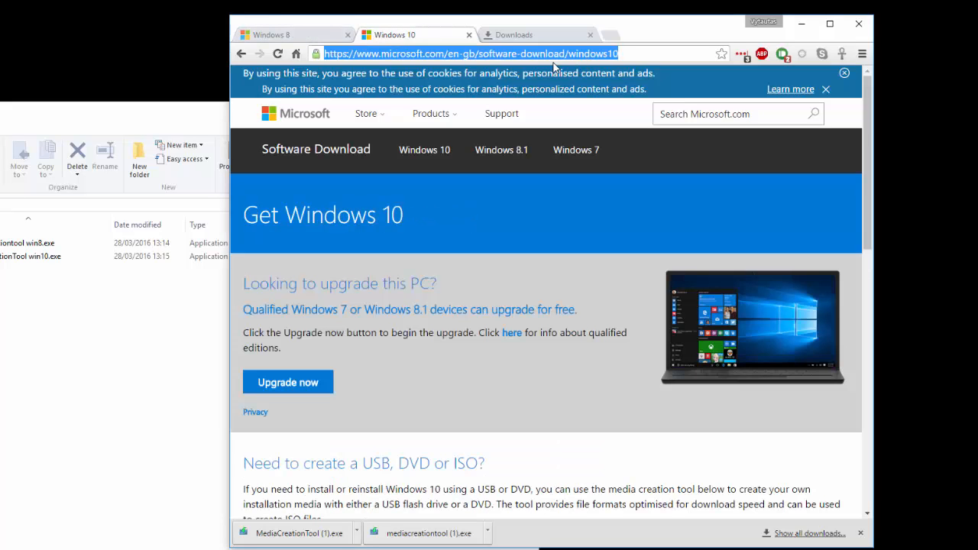
{"action": "left_click", "coordinate": [292, 36]}
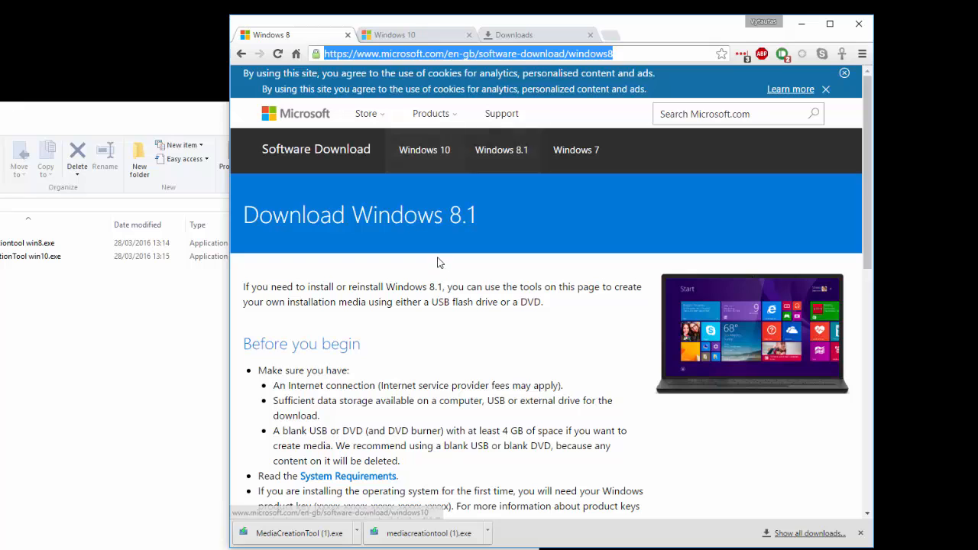
{"action": "scroll", "coordinate": [447, 266], "scroll_direction": "down", "scroll_amount": 8}
{"action": "scroll", "coordinate": [451, 269], "scroll_direction": "up", "scroll_amount": 3}
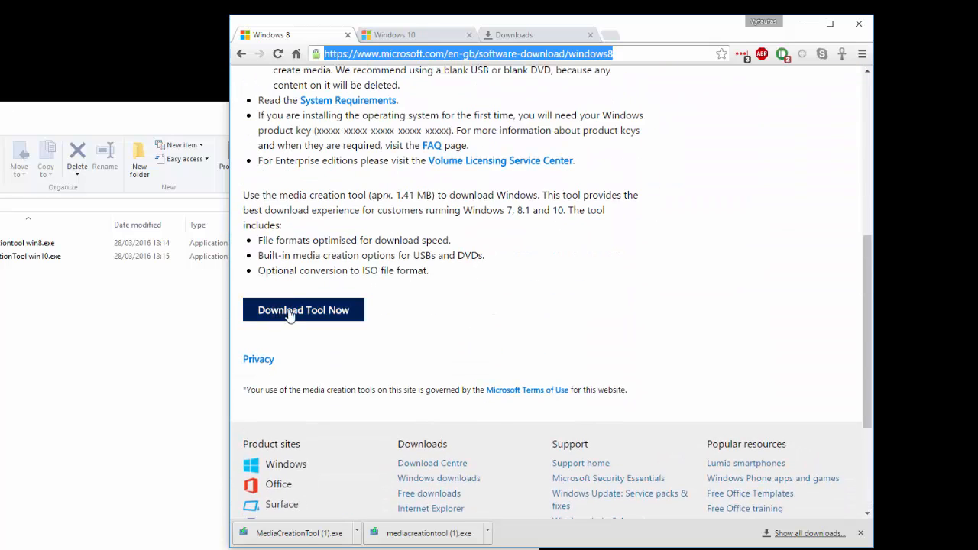
{"action": "left_click_drag", "start_coordinate": [265, 281], "coordinate": [413, 318]}
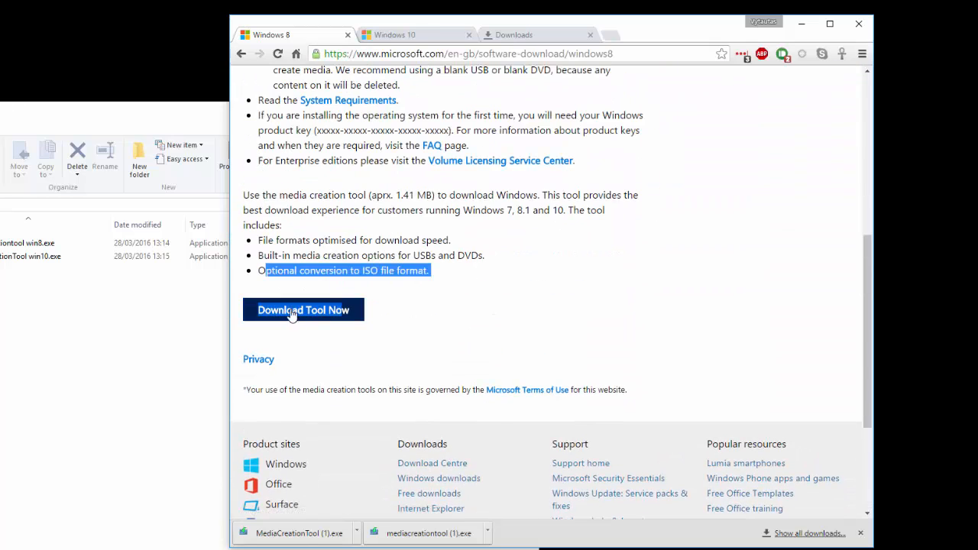
{"action": "left_click", "coordinate": [389, 320]}
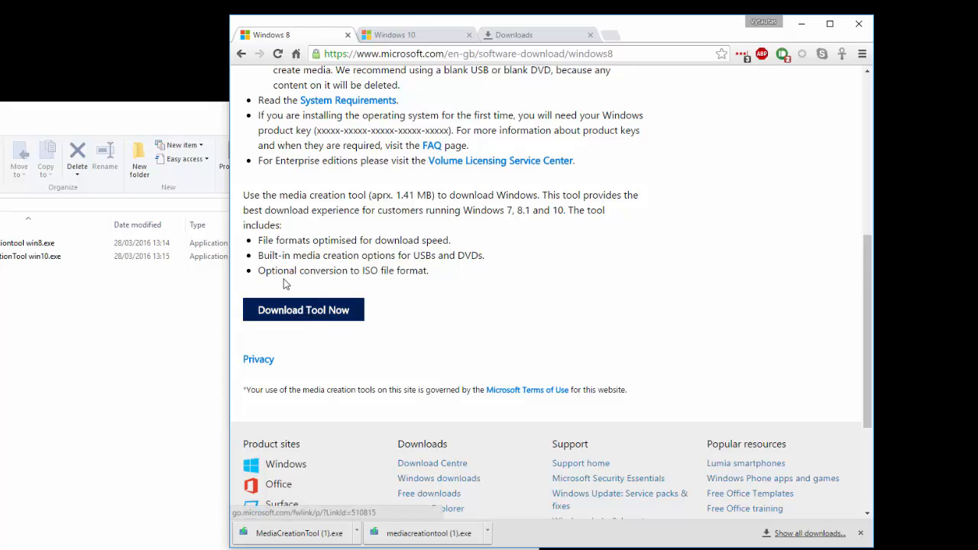
Review the Windows 10 download page's section on creating USB, DVD or ISO media.
{"action": "left_click", "coordinate": [407, 35]}
{"action": "scroll", "coordinate": [396, 384], "scroll_direction": "down", "scroll_amount": 5}
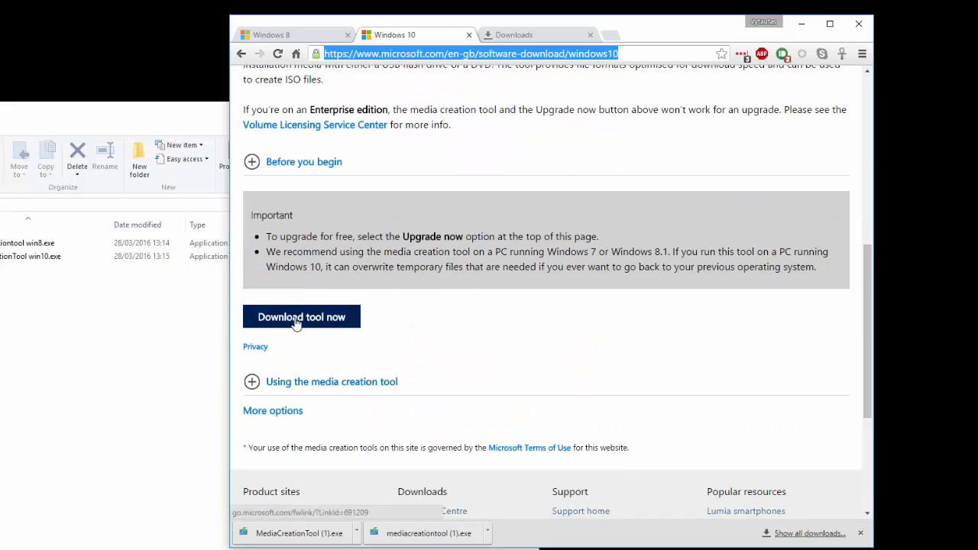
{"action": "scroll", "coordinate": [337, 327], "scroll_direction": "up", "scroll_amount": 8}
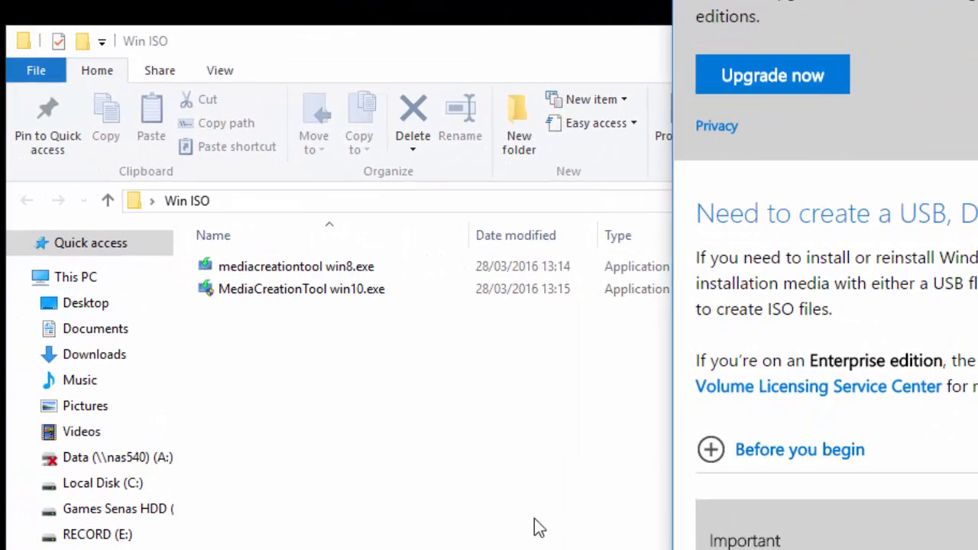
{"action": "left_click", "coordinate": [342, 473]}
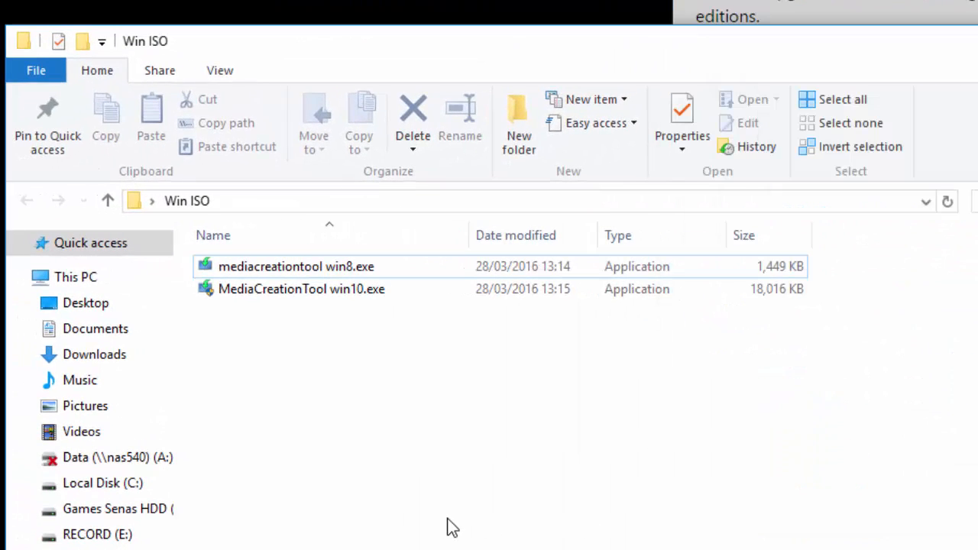
Launch mediacreationtool win8.exe from the Win ISO folder and reposition the tool's window.
{"action": "left_click", "coordinate": [532, 268]}
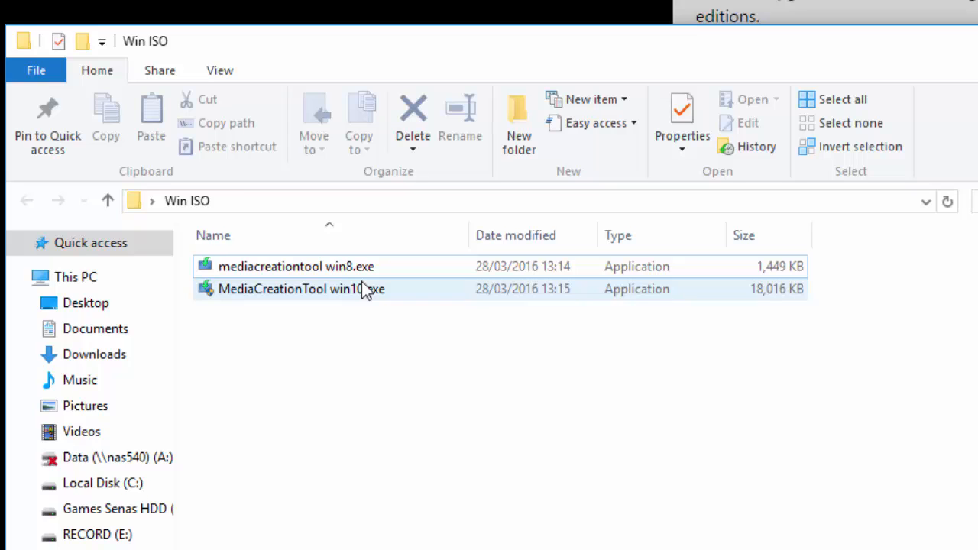
{"action": "double_click", "coordinate": [306, 268]}
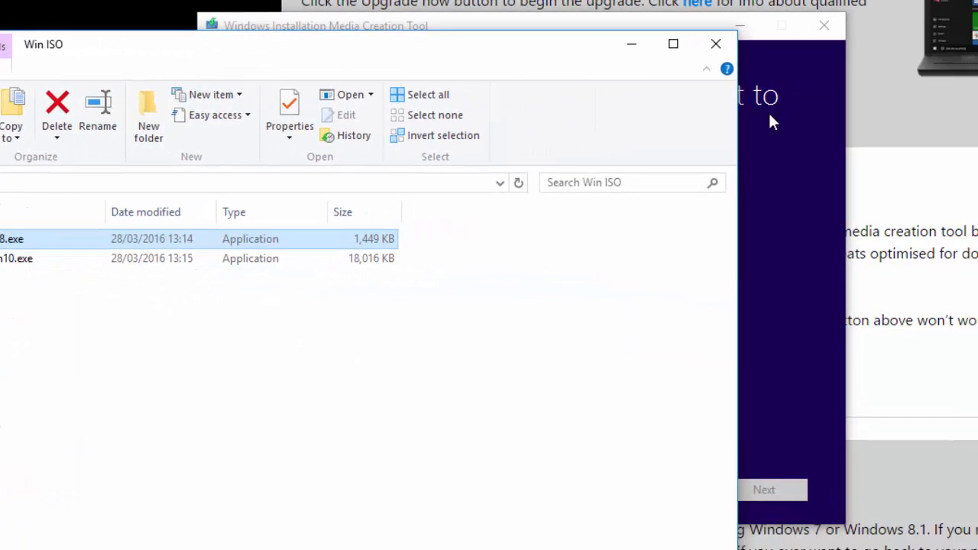
{"action": "left_click", "coordinate": [761, 139]}
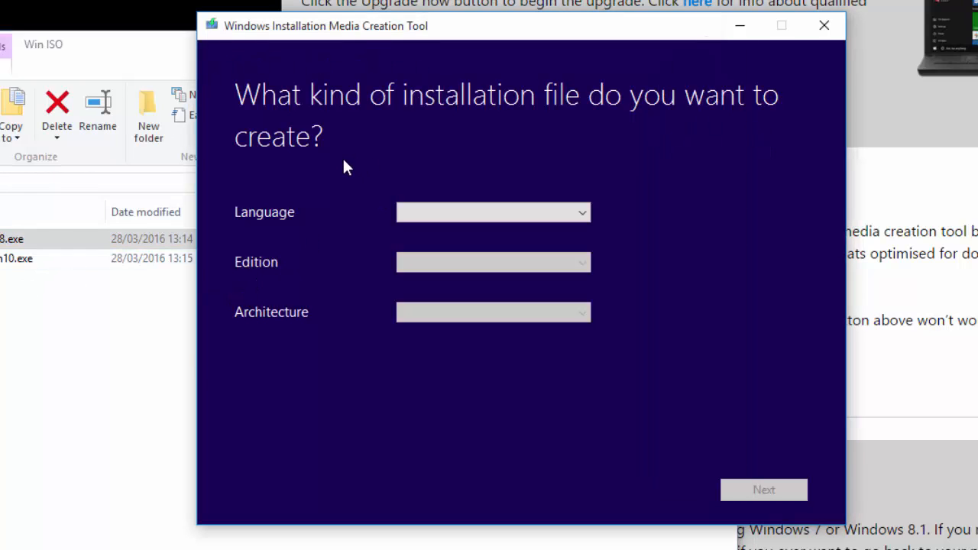
{"action": "left_click_drag", "start_coordinate": [364, 32], "coordinate": [594, 49]}
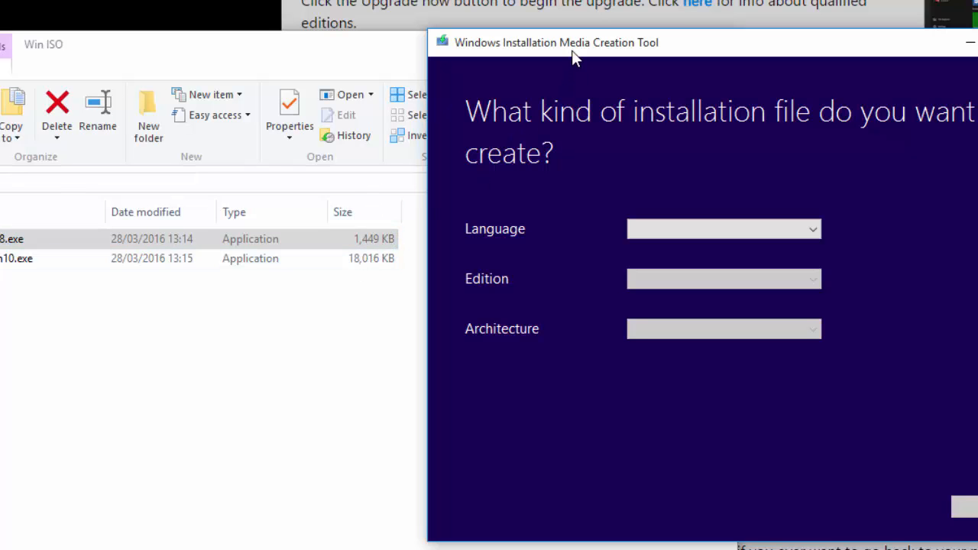
{"action": "left_click_drag", "start_coordinate": [573, 46], "coordinate": [464, 59]}
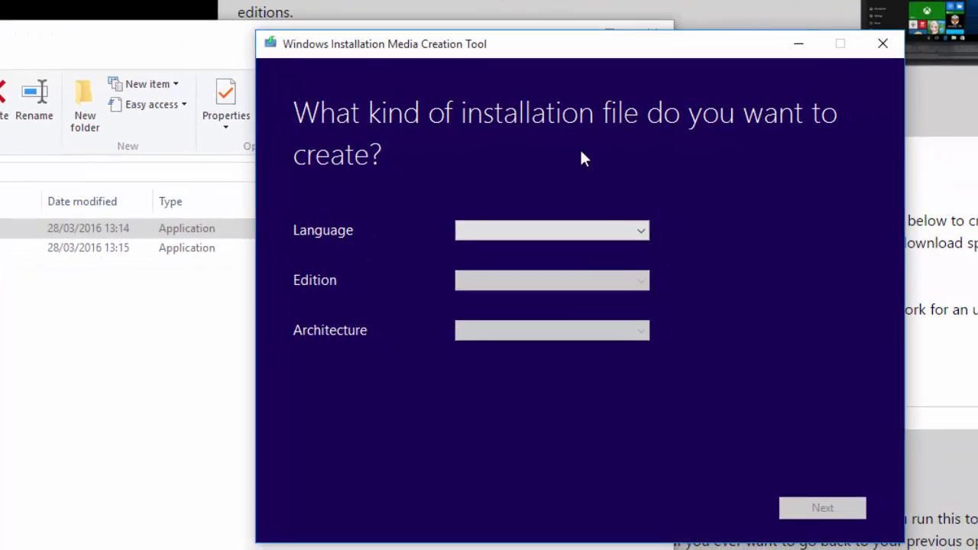
Set the language to lietuvių, edition to Windows 8.1 Pro N, architecture to 64-bit (x64), and continue.
{"action": "left_click", "coordinate": [572, 242]}
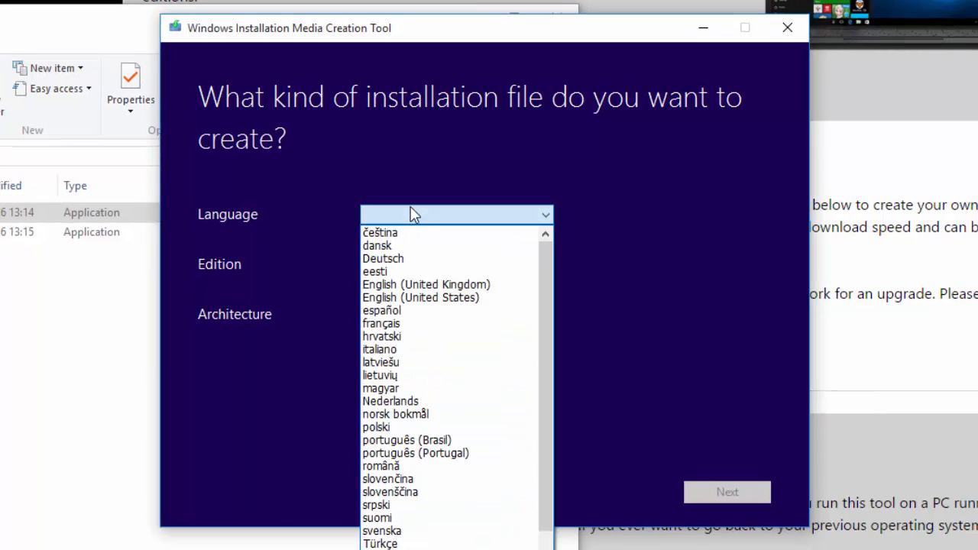
{"action": "type", "text": "li"}
{"action": "left_click", "coordinate": [403, 214]}
{"action": "left_click", "coordinate": [405, 265]}
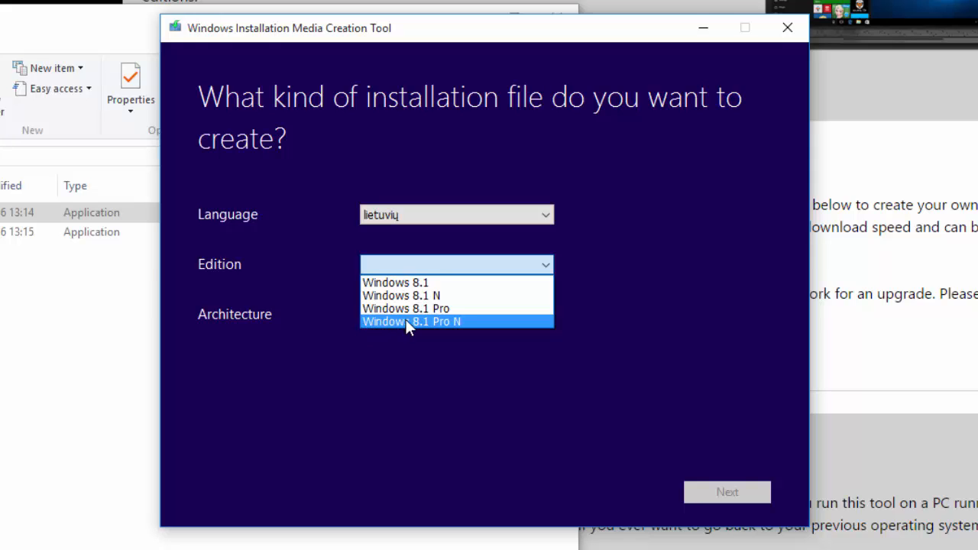
{"action": "left_click", "coordinate": [450, 321]}
{"action": "left_click", "coordinate": [452, 320]}
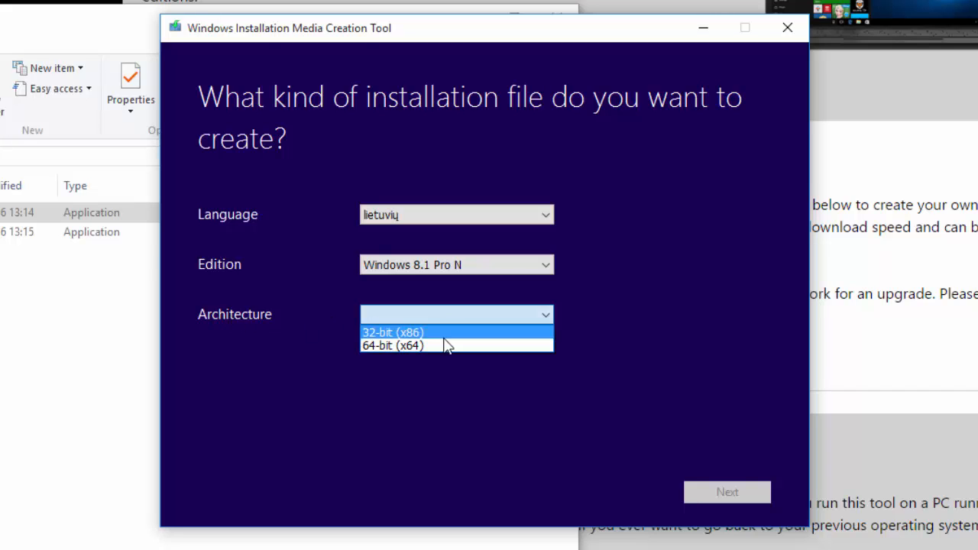
{"action": "left_click", "coordinate": [401, 346]}
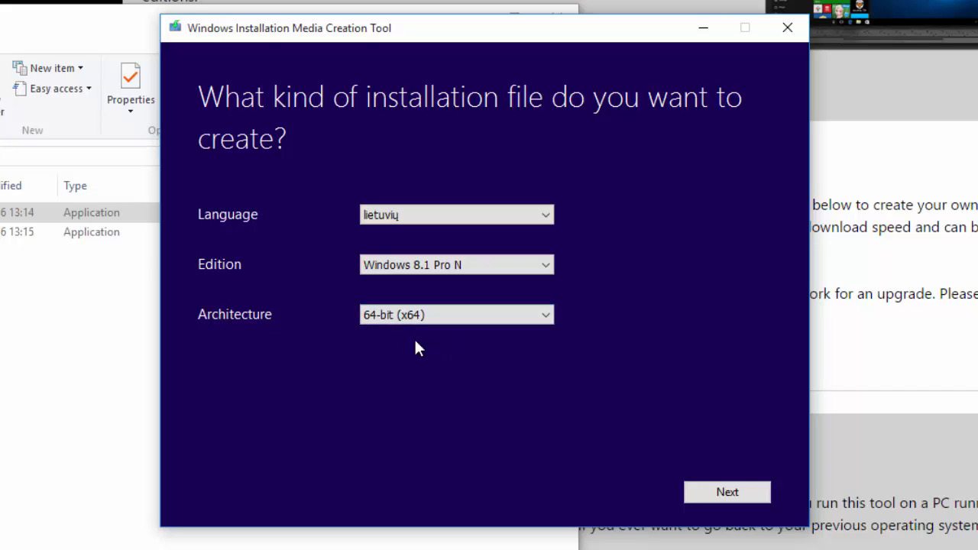
{"action": "left_click", "coordinate": [723, 493]}
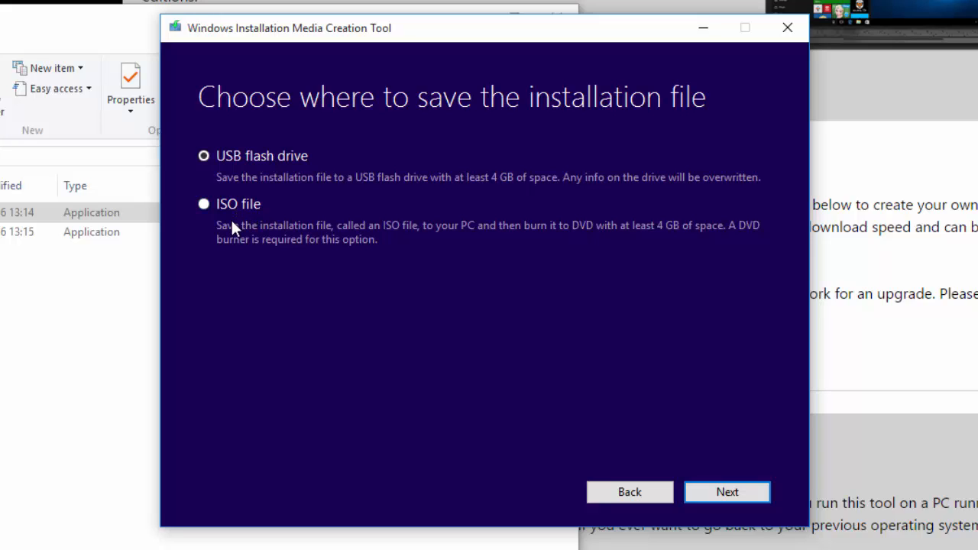
Choose to save an ISO file and navigate the save location to the Win ISO folder on the Desktop.
{"action": "left_click", "coordinate": [207, 205]}
{"action": "left_click", "coordinate": [728, 492]}
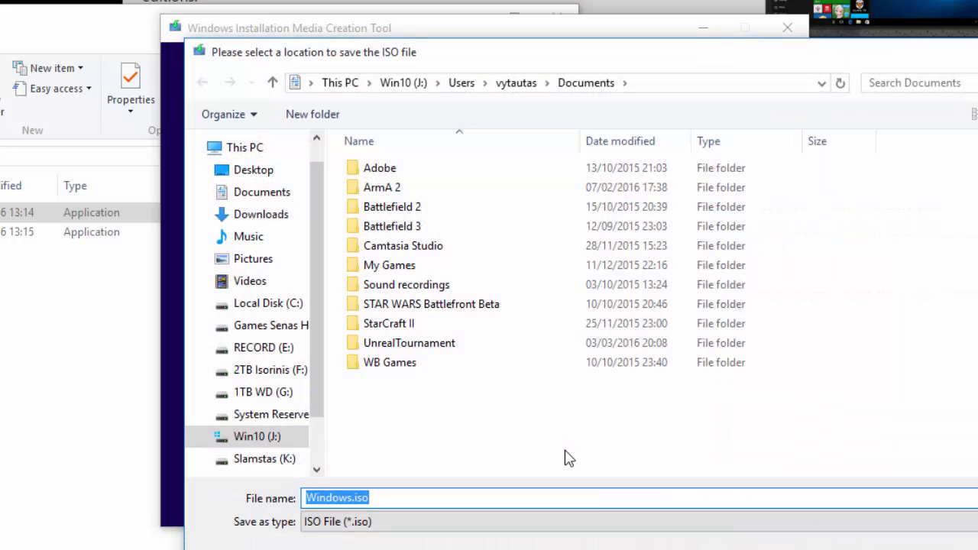
{"action": "left_click", "coordinate": [638, 82]}
{"action": "type", "text": "J:\\Users\\vytautas\\Desktop\\Win ISO"}
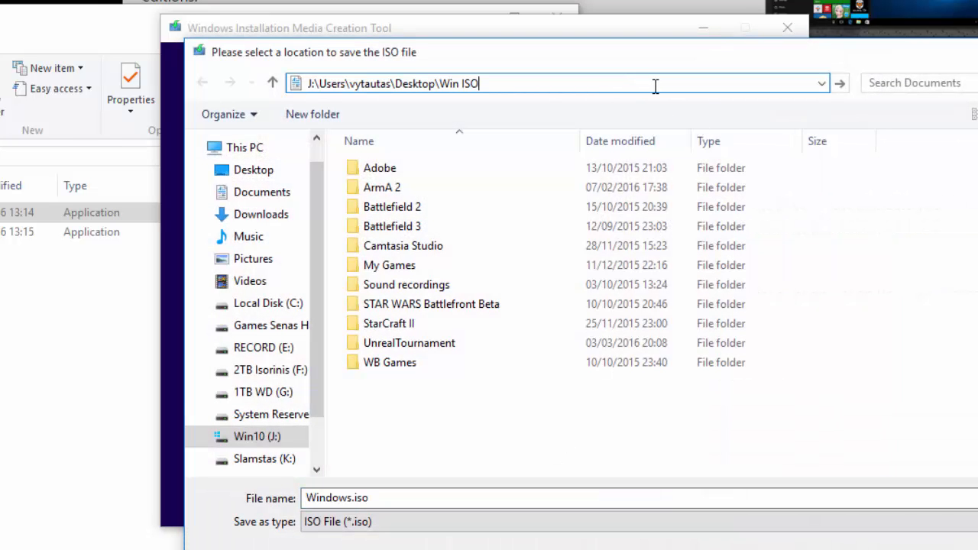
{"action": "key", "text": "Return"}
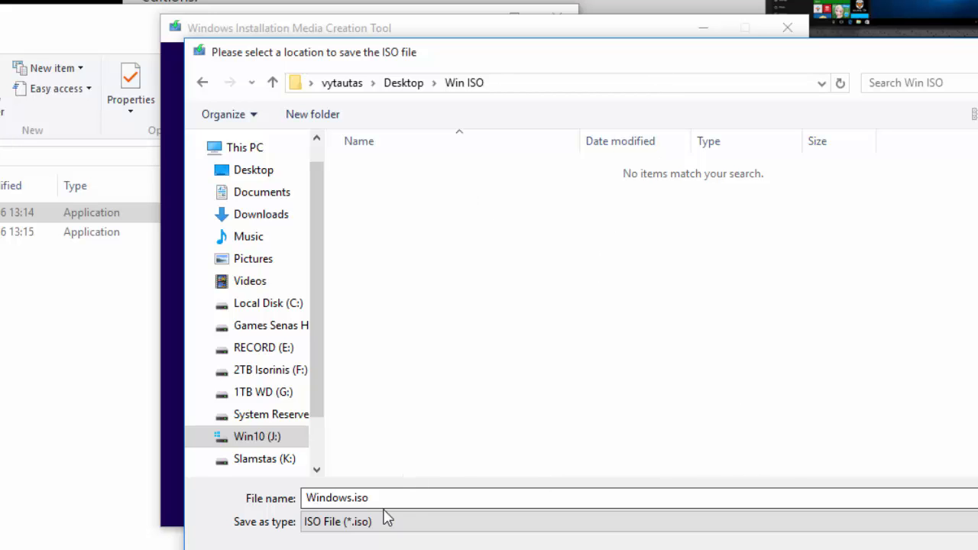
Name the ISO file Windows8.iso and save it to start downloading the installation file.
{"action": "left_click", "coordinate": [359, 497]}
{"action": "left_click", "coordinate": [360, 497]}
{"action": "double_click", "coordinate": [354, 497]}
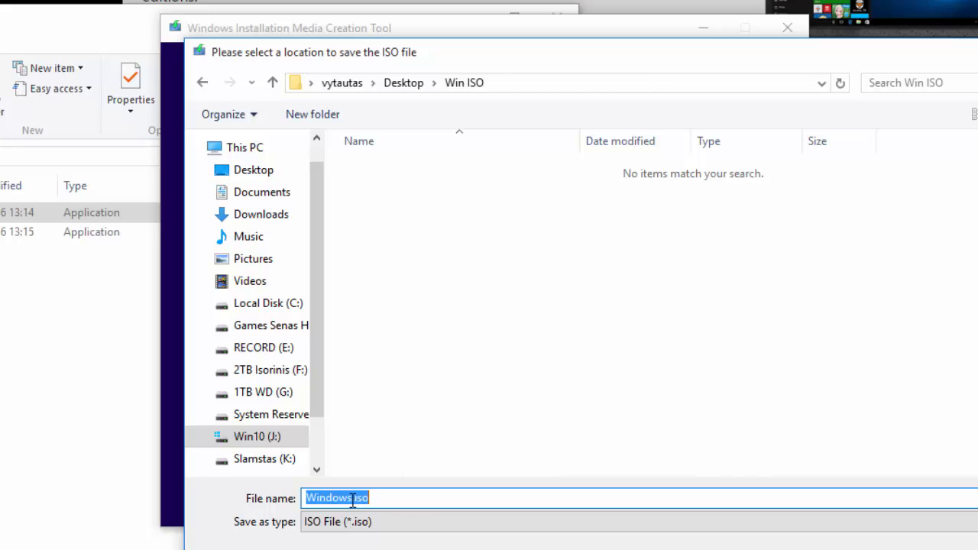
{"action": "left_click", "coordinate": [354, 498]}
{"action": "type", "text": "8"}
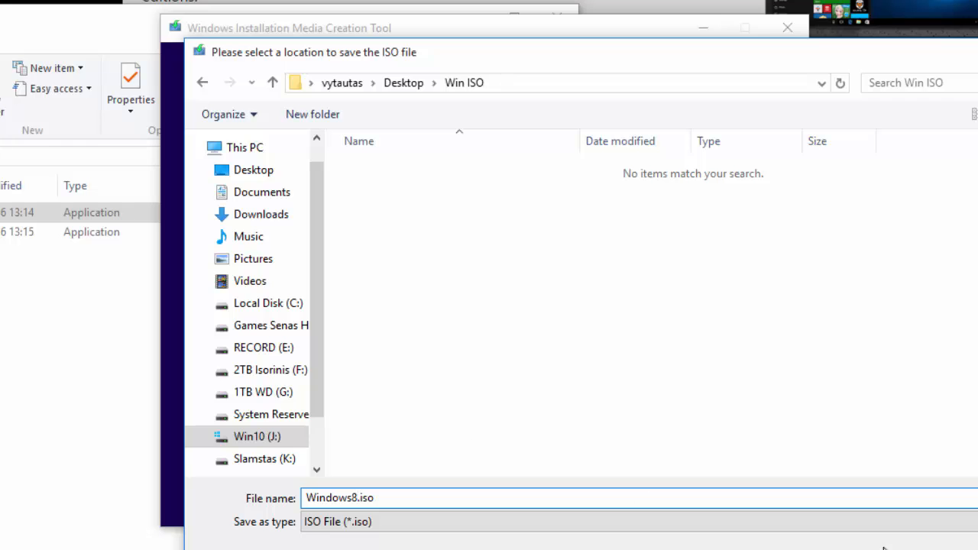
{"action": "left_click", "coordinate": [947, 549]}
{"action": "left_click", "coordinate": [84, 428]}
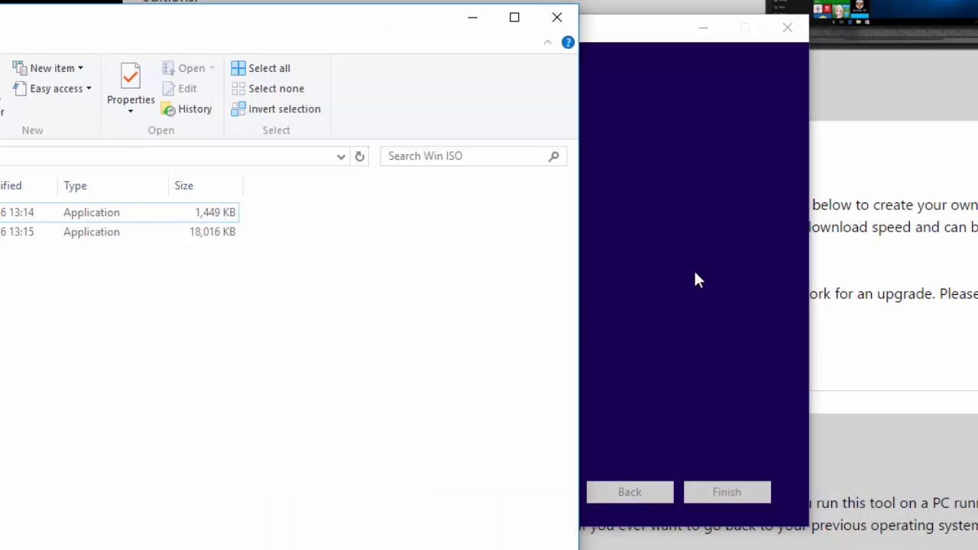
{"action": "left_click", "coordinate": [664, 269]}
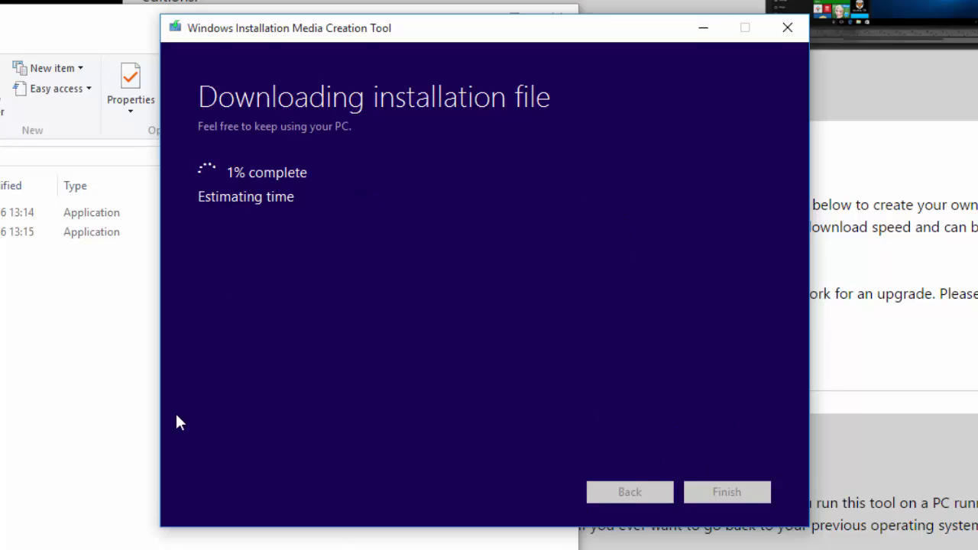
Quit the Media Creation Tool, confirming to stop the download.
{"action": "left_click", "coordinate": [11, 407]}
{"action": "left_click", "coordinate": [649, 297]}
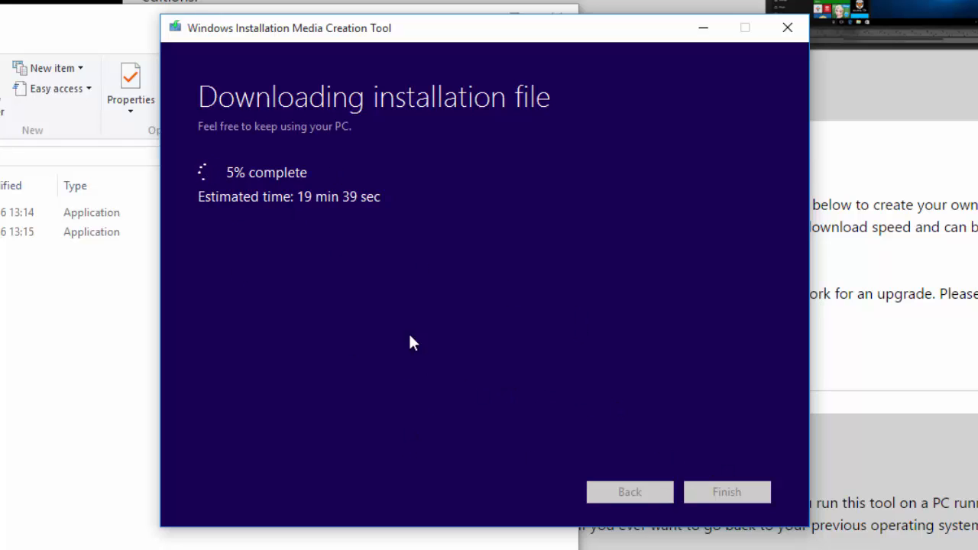
{"action": "left_click", "coordinate": [787, 28]}
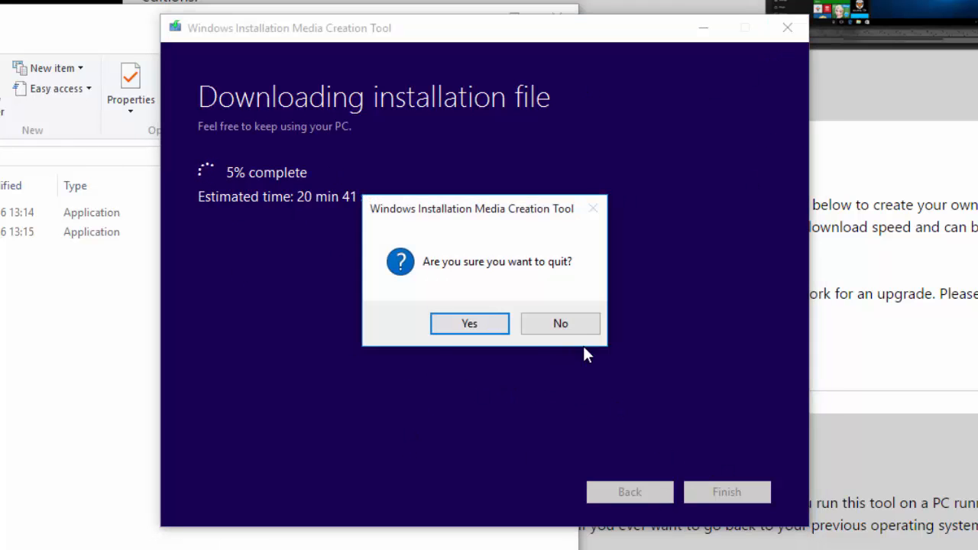
{"action": "left_click", "coordinate": [469, 324]}
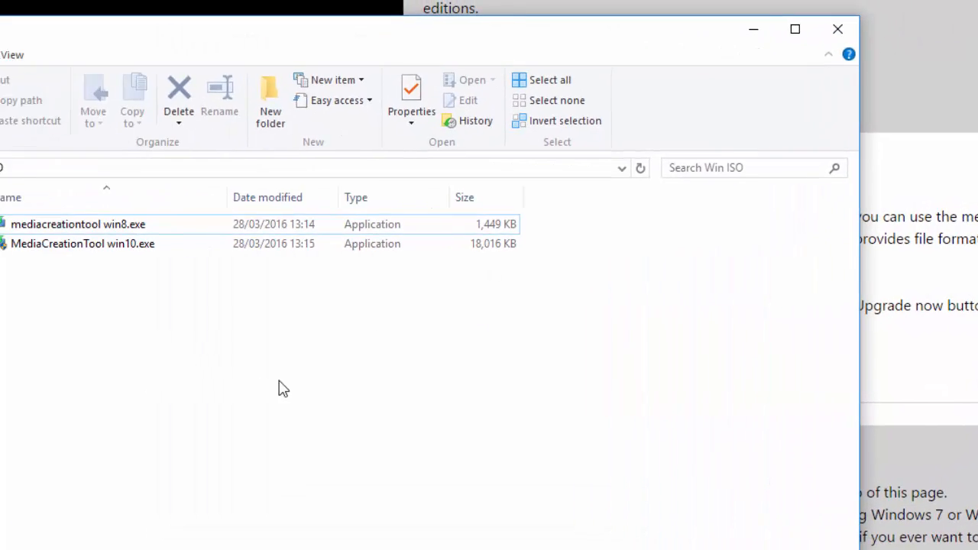
Launch MediaCreationTool win10.exe and accept its license terms.
{"action": "left_click", "coordinate": [76, 232]}
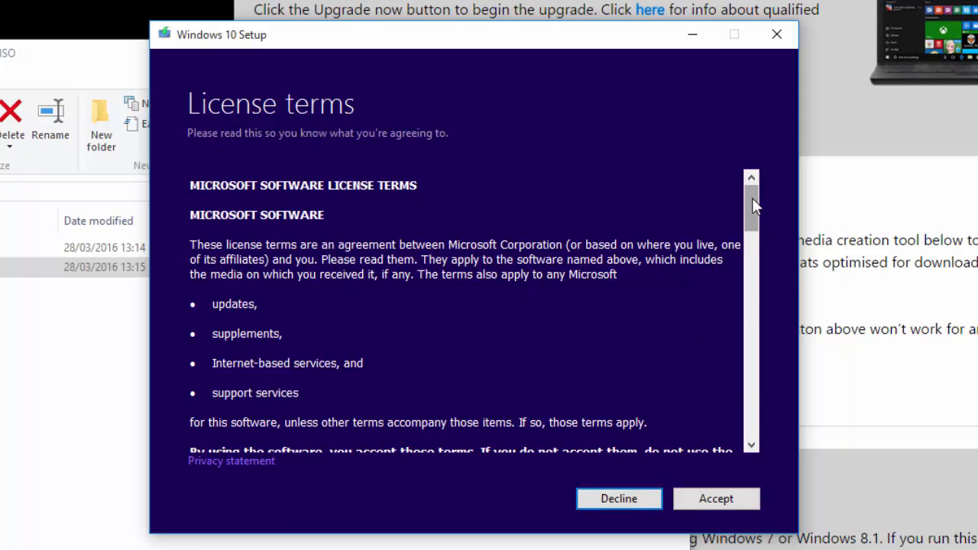
{"action": "left_click_drag", "start_coordinate": [753, 205], "coordinate": [754, 436]}
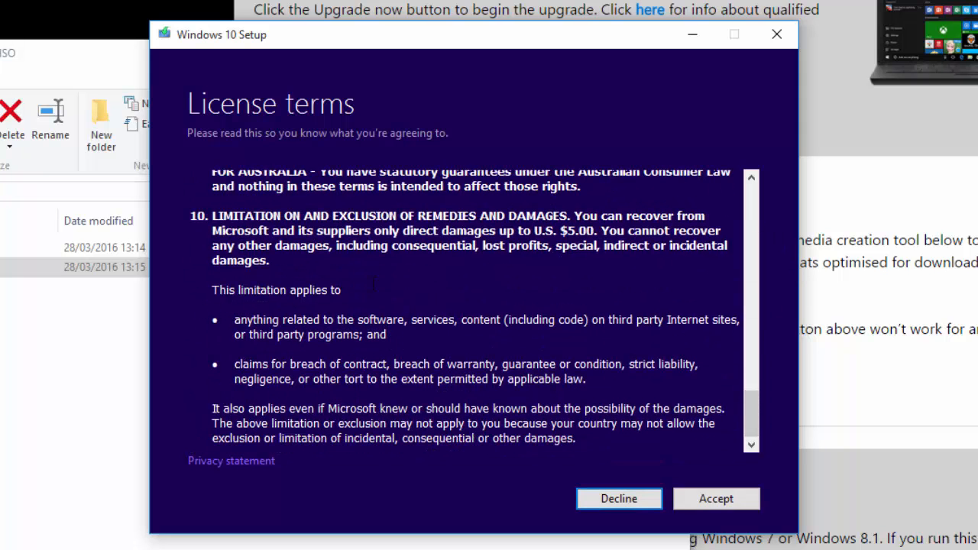
{"action": "left_click", "coordinate": [724, 505]}
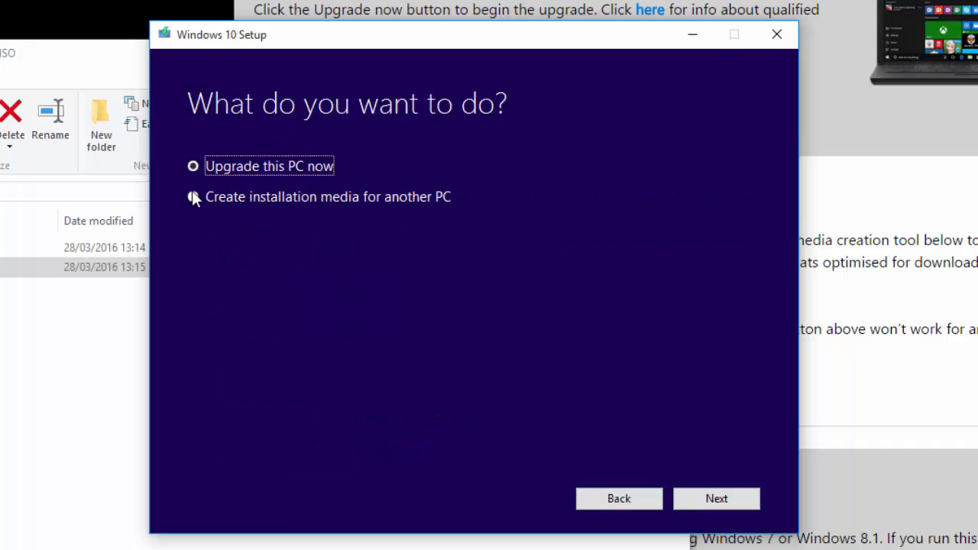
Choose to create installation media for another PC and continue.
{"action": "left_click", "coordinate": [262, 197]}
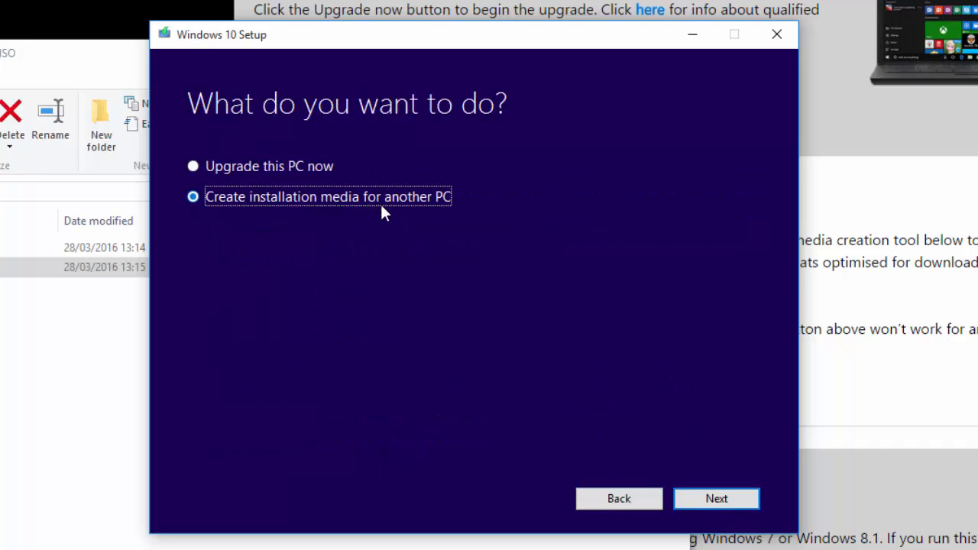
{"action": "left_click", "coordinate": [712, 500]}
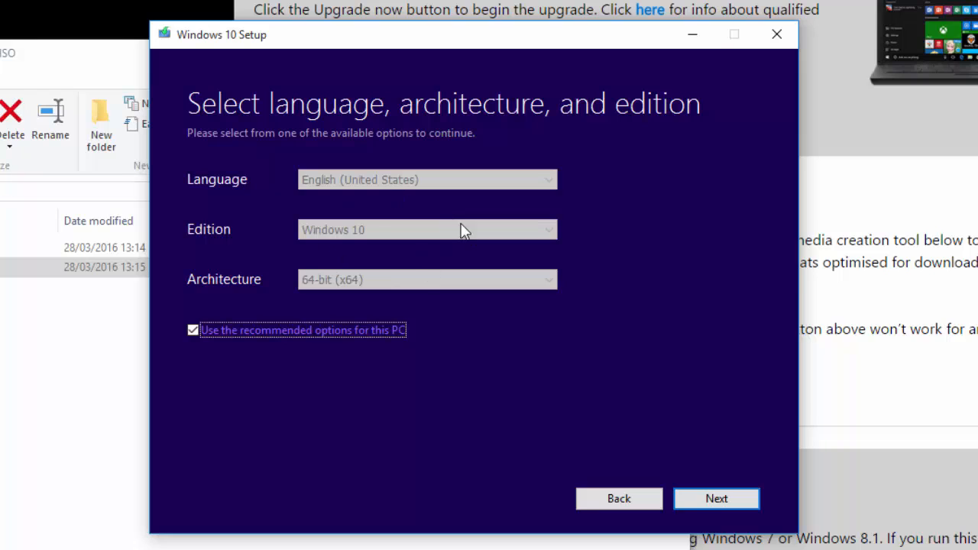
Turn off the recommended options for this PC and examine the available edition and architecture choices.
{"action": "left_click", "coordinate": [192, 330]}
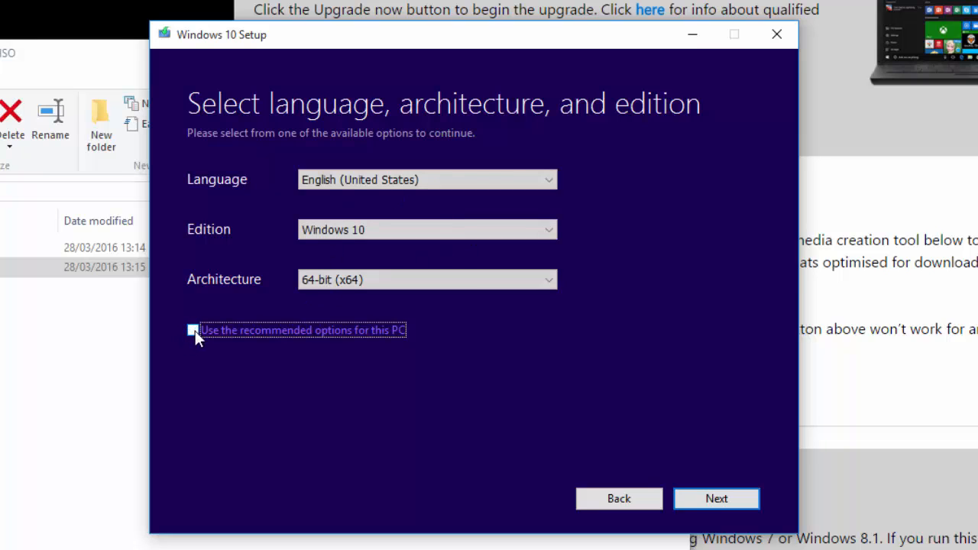
{"action": "left_click", "coordinate": [349, 282]}
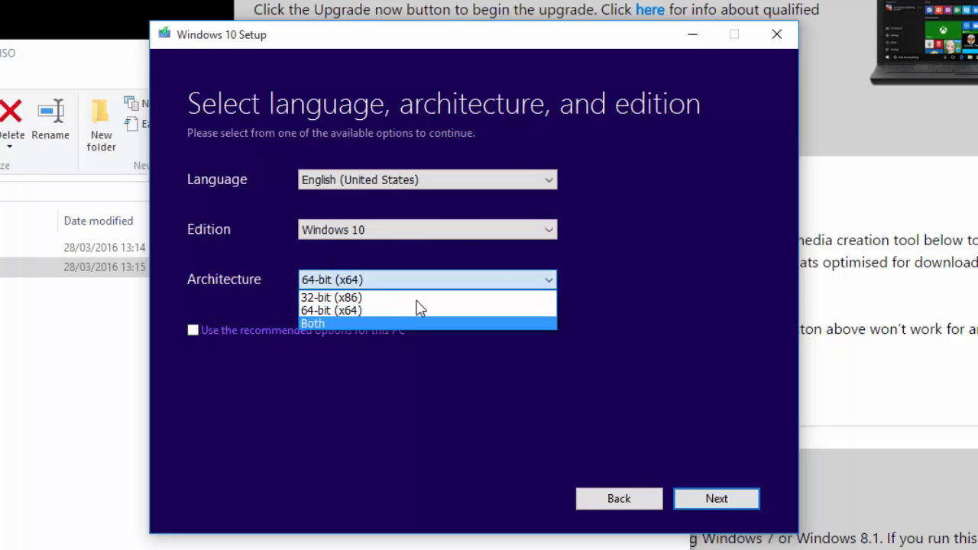
{"action": "left_click", "coordinate": [404, 236]}
{"action": "left_click", "coordinate": [402, 231]}
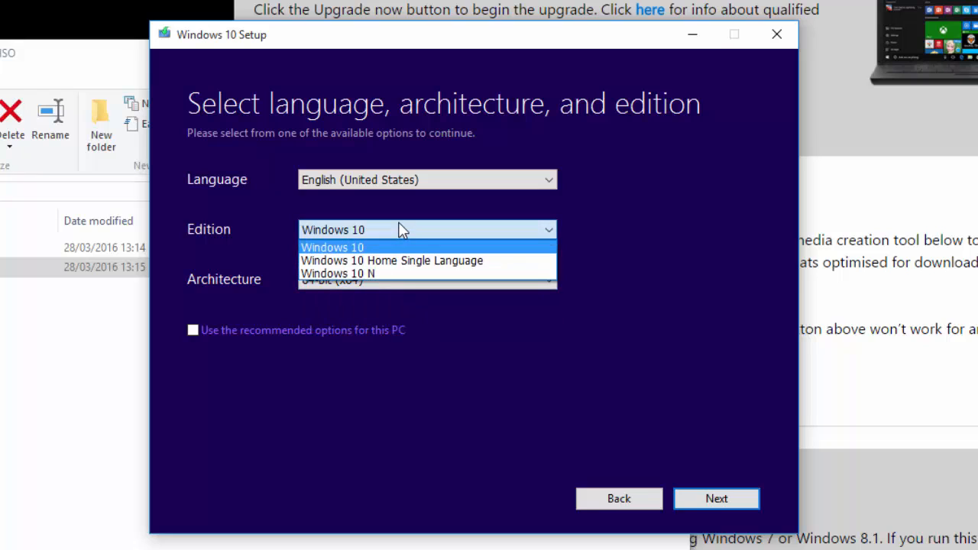
{"action": "left_click", "coordinate": [554, 228]}
{"action": "left_click", "coordinate": [349, 281]}
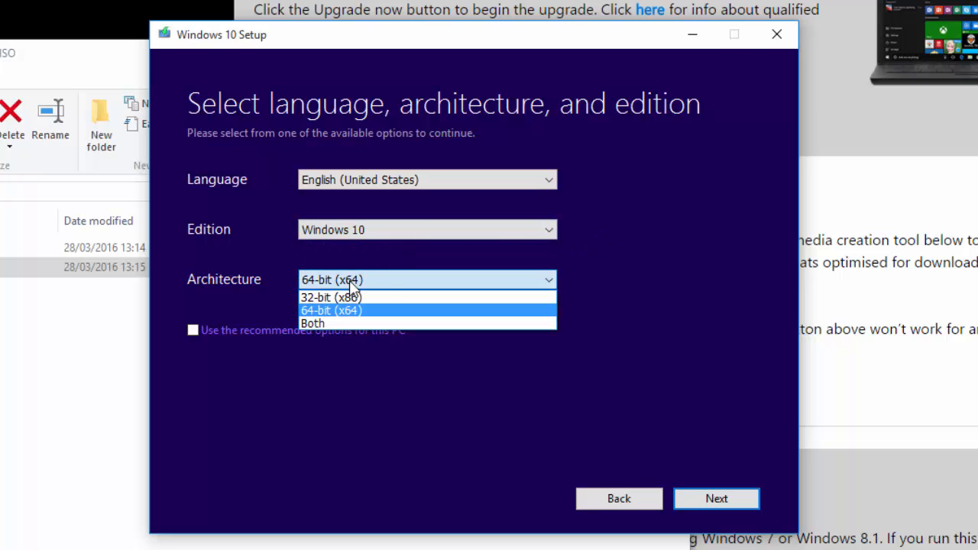
{"action": "left_click", "coordinate": [687, 292]}
{"action": "left_click", "coordinate": [189, 331]}
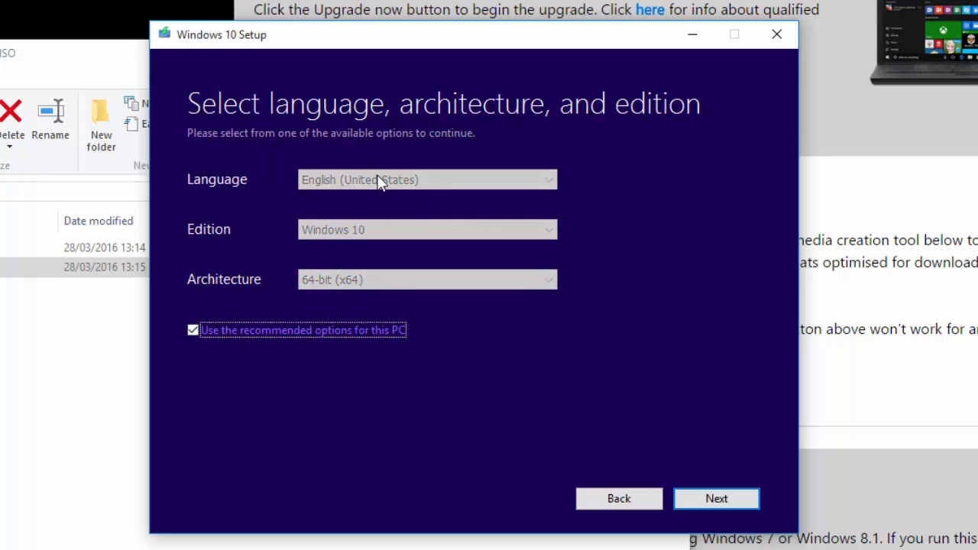
{"action": "left_click", "coordinate": [193, 333]}
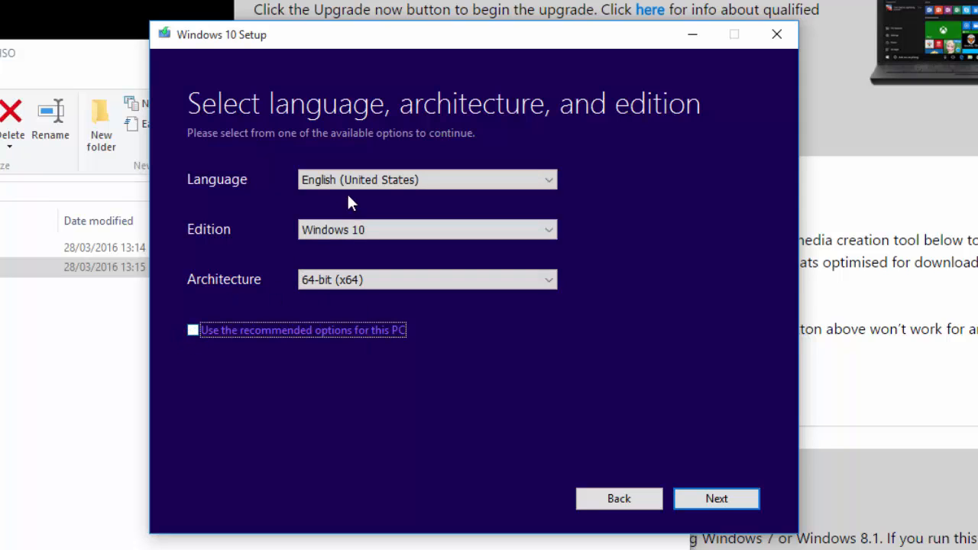
Set the language to lietuvių and continue.
{"action": "left_click", "coordinate": [331, 179]}
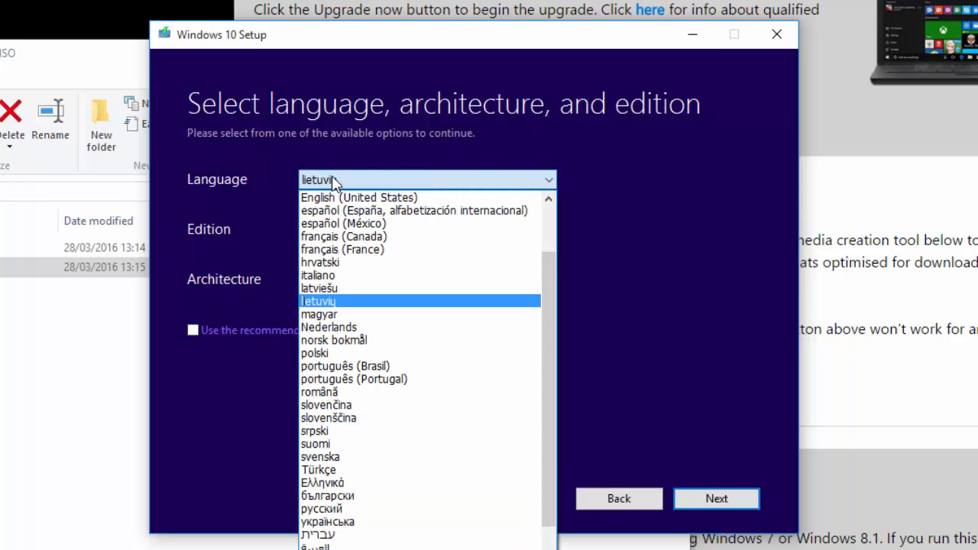
{"action": "left_click", "coordinate": [329, 300]}
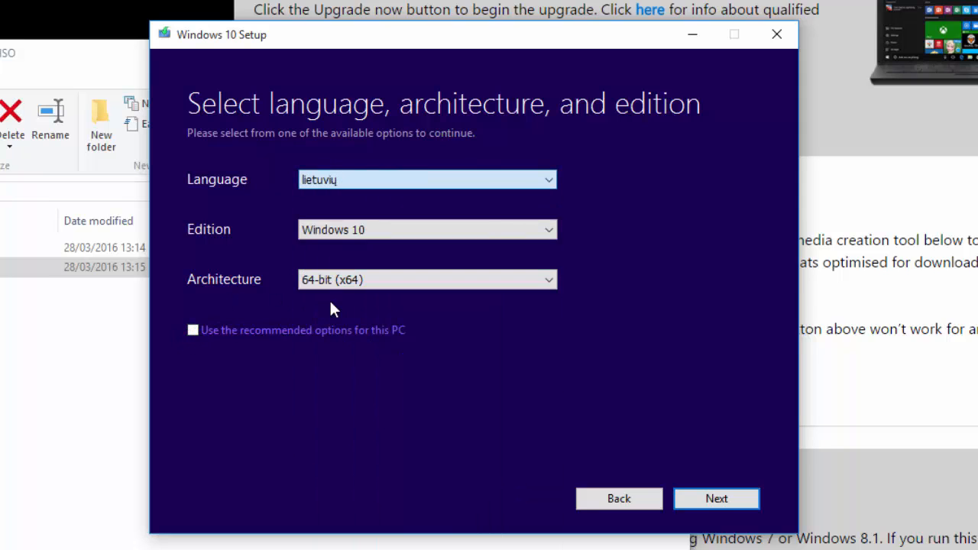
{"action": "left_click", "coordinate": [704, 505]}
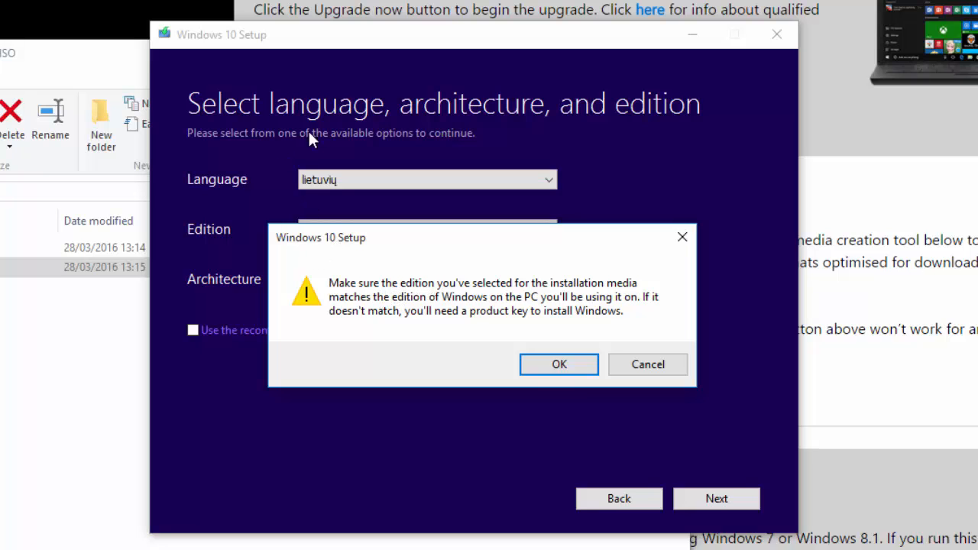
Accept the edition-match warning and close the setup window.
{"action": "left_click_drag", "start_coordinate": [339, 246], "coordinate": [395, 353]}
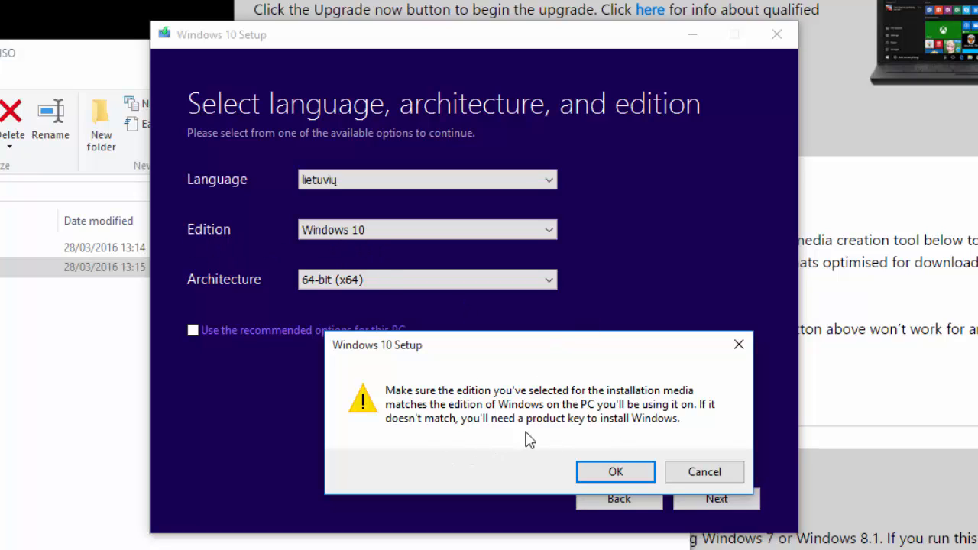
{"action": "left_click", "coordinate": [615, 472]}
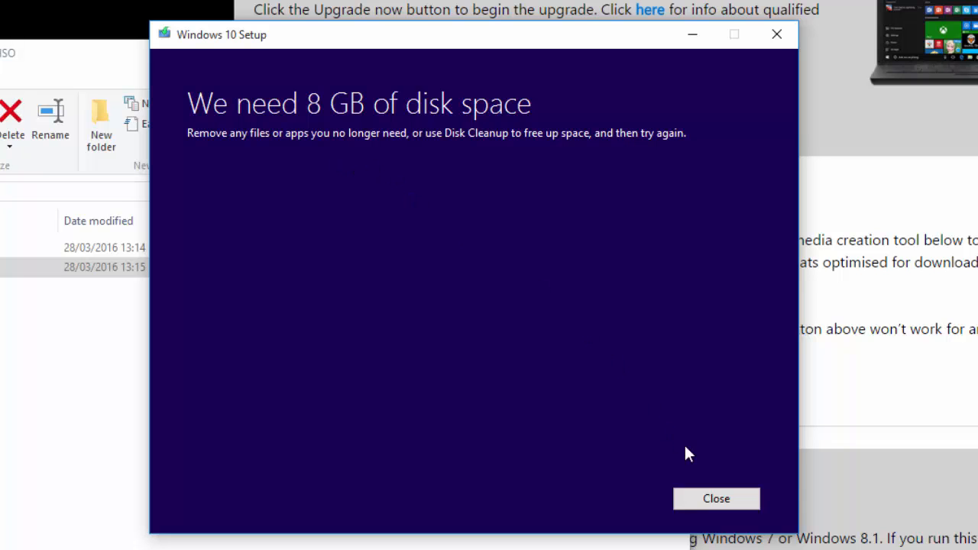
{"action": "left_click", "coordinate": [697, 504]}
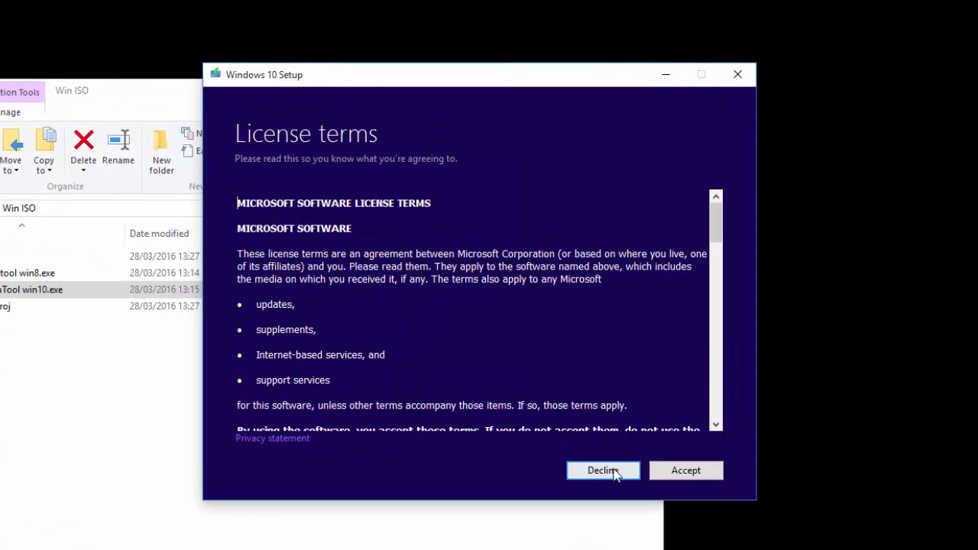
Accept the license terms, choose to create installation media for another PC, and continue.
{"action": "left_click", "coordinate": [685, 471]}
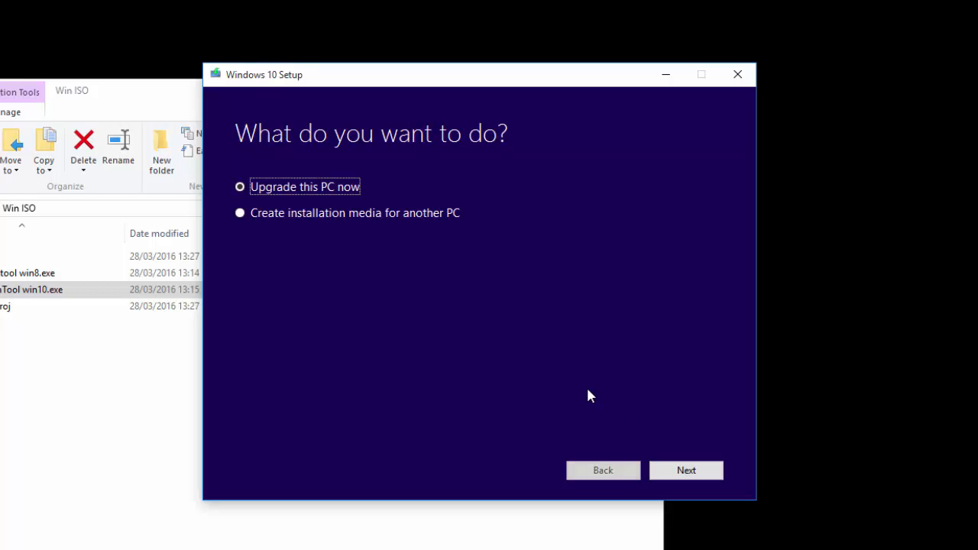
{"action": "left_click", "coordinate": [256, 216]}
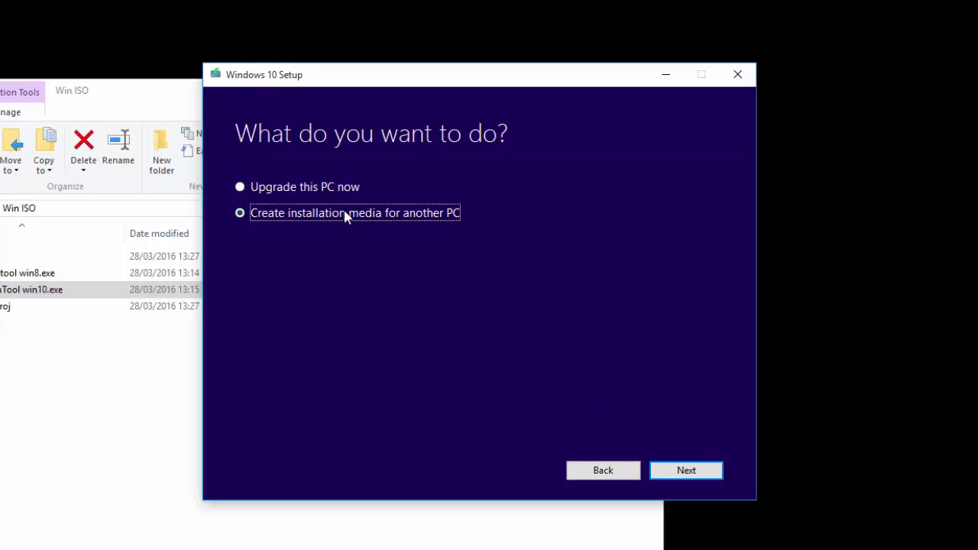
{"action": "left_click", "coordinate": [678, 467]}
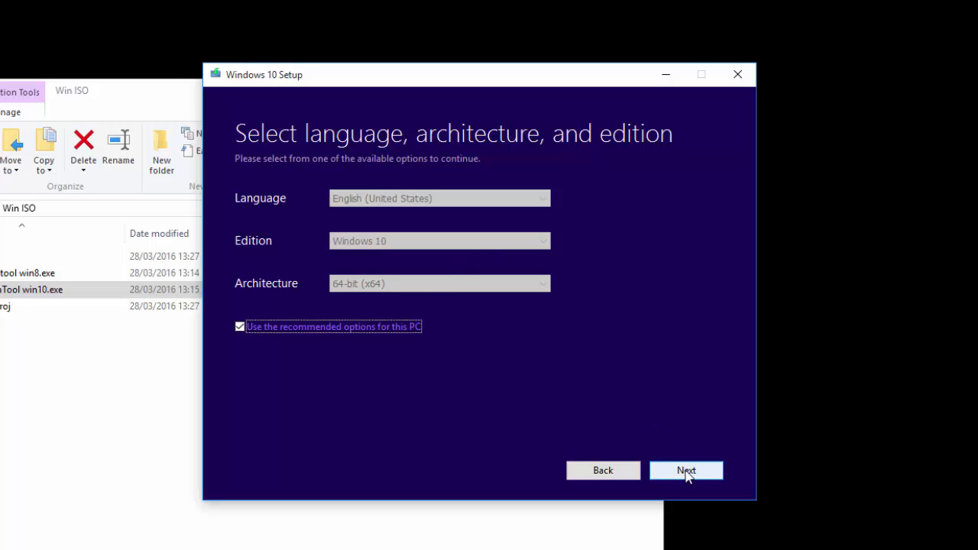
Turn off the recommended options, keep English (United States), Windows 10 and 64-bit (x64), and continue.
{"action": "left_click", "coordinate": [273, 330]}
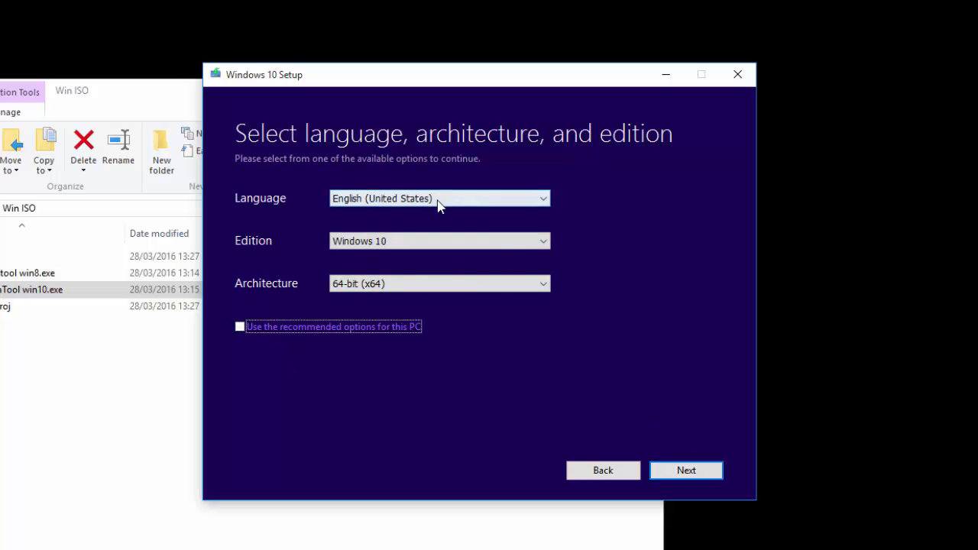
{"action": "left_click", "coordinate": [402, 241]}
{"action": "left_click", "coordinate": [484, 315]}
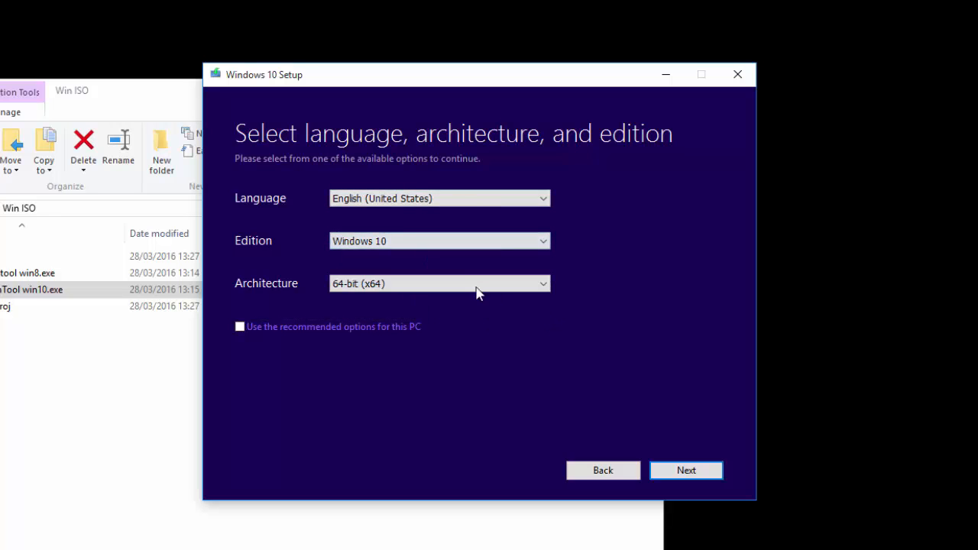
{"action": "left_click", "coordinate": [476, 286]}
{"action": "left_click", "coordinate": [563, 288]}
{"action": "left_click", "coordinate": [683, 470]}
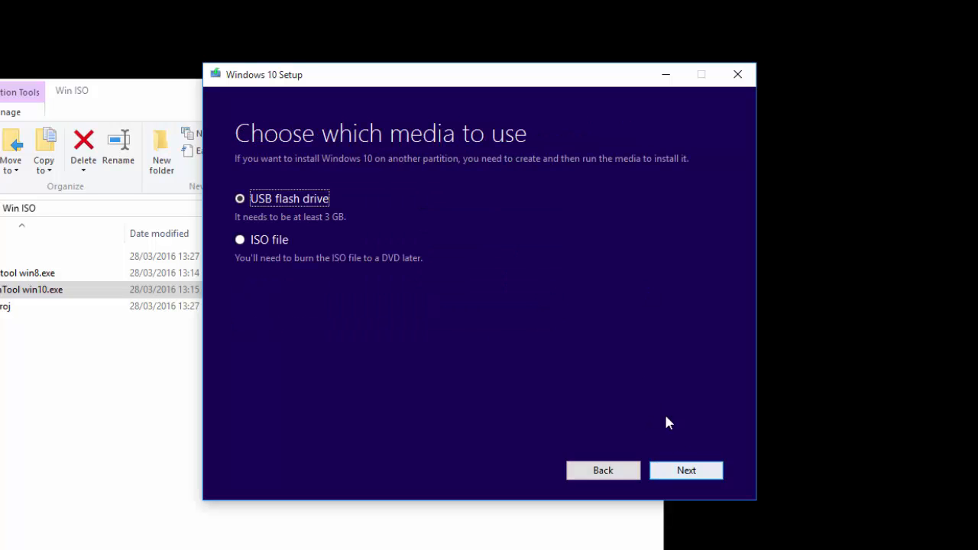
Choose ISO file as the media and save it as Windows10.iso in Documents.
{"action": "left_click", "coordinate": [253, 240]}
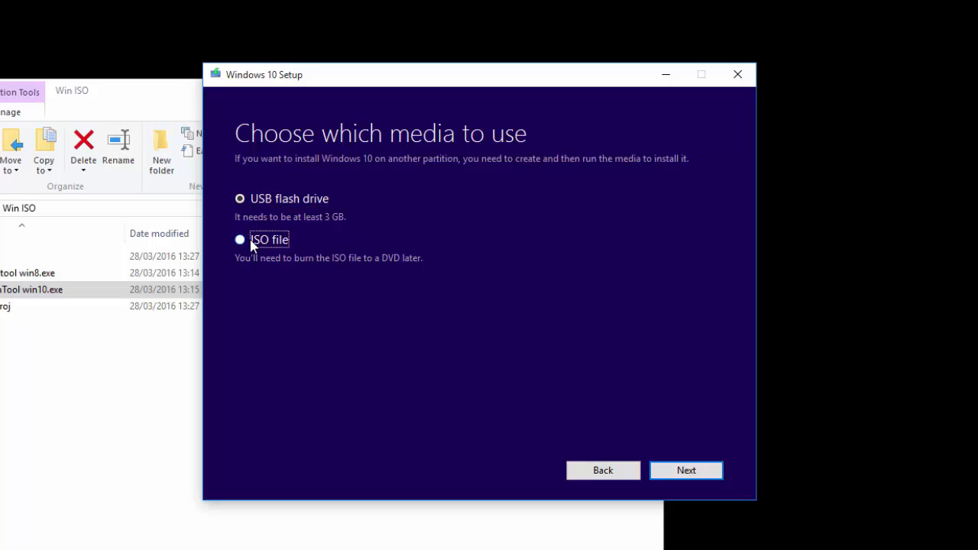
{"action": "left_click", "coordinate": [697, 472]}
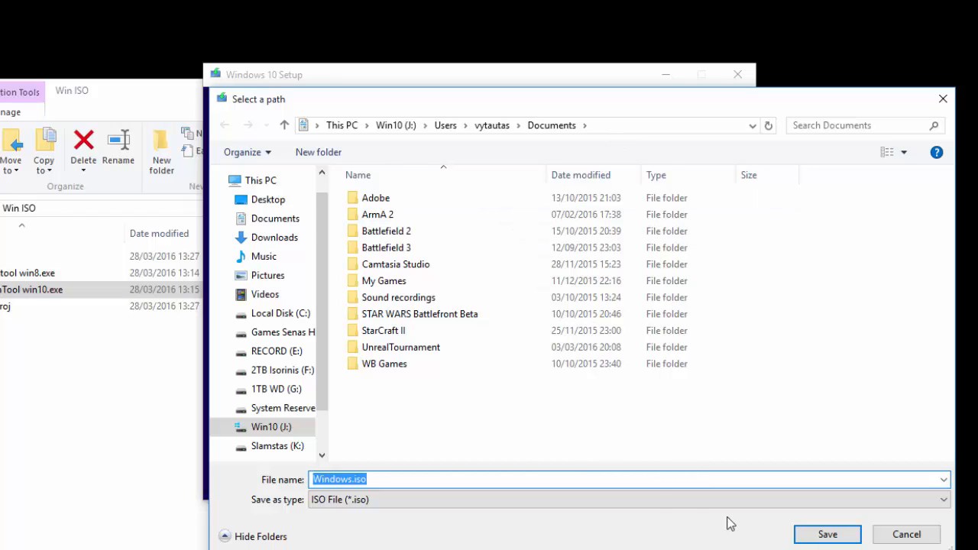
{"action": "left_click", "coordinate": [350, 480]}
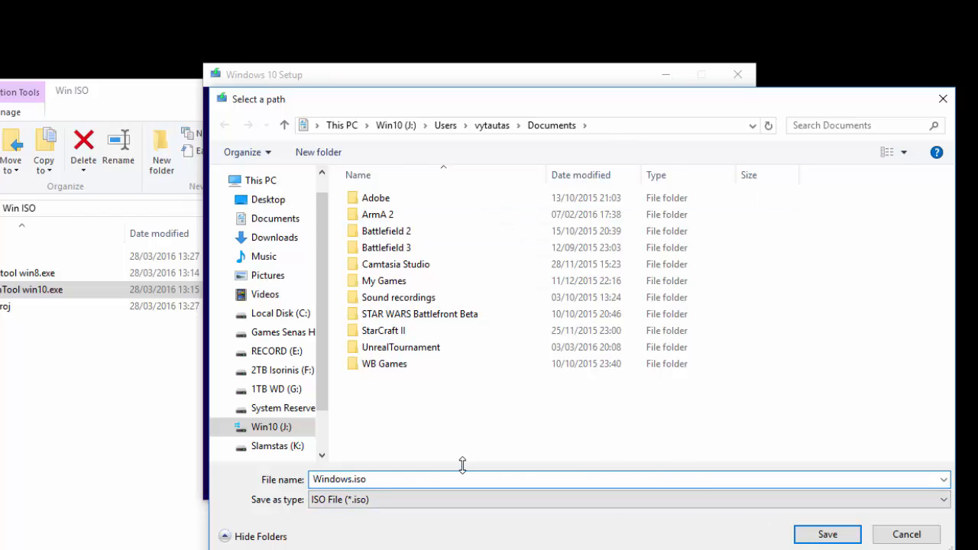
{"action": "type", "text": "10"}
{"action": "left_click", "coordinate": [829, 534]}
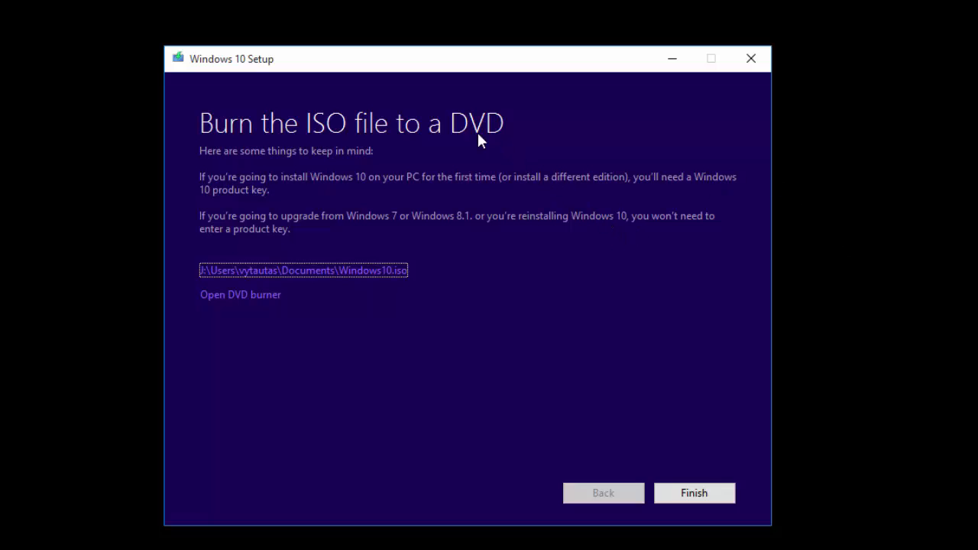
Open the saved Windows10.iso file location and finish the setup.
{"action": "left_click", "coordinate": [235, 274]}
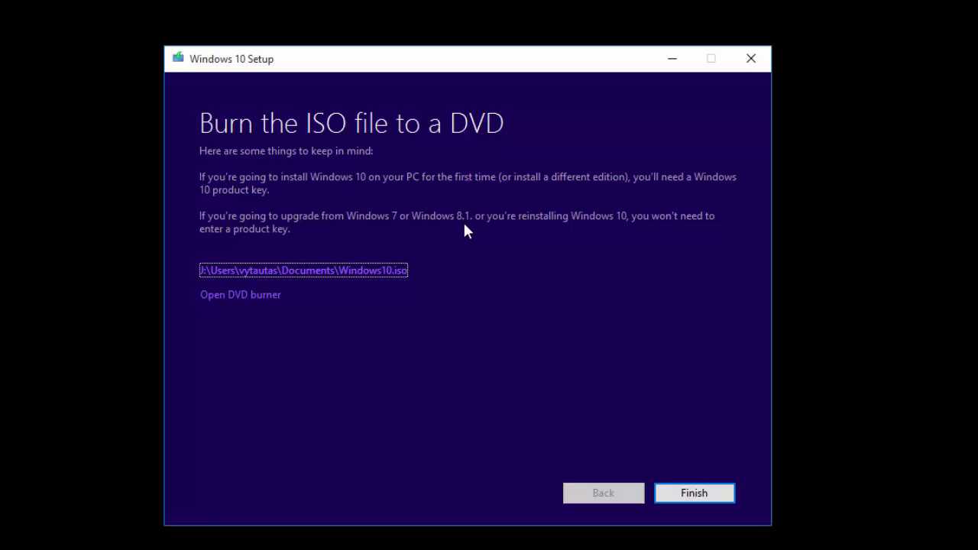
{"action": "left_click", "coordinate": [696, 495]}
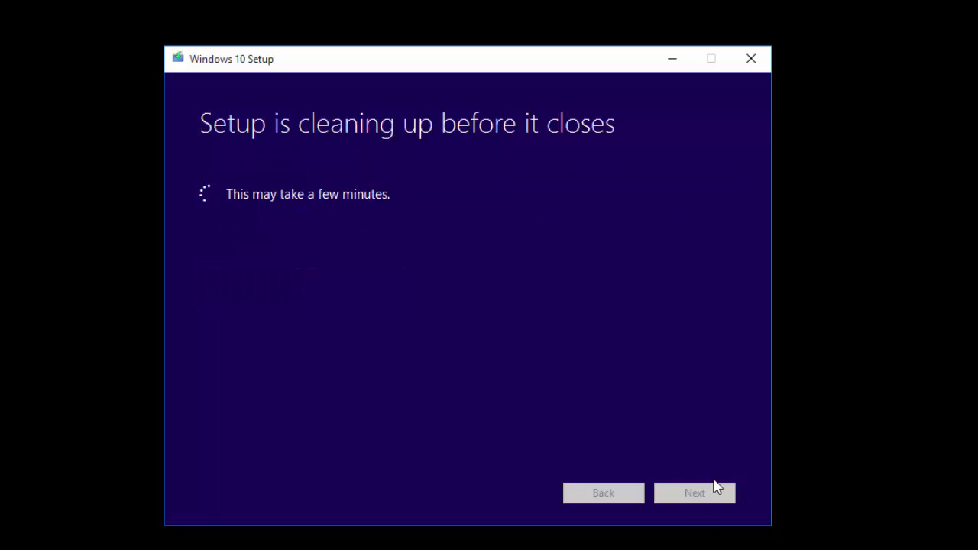